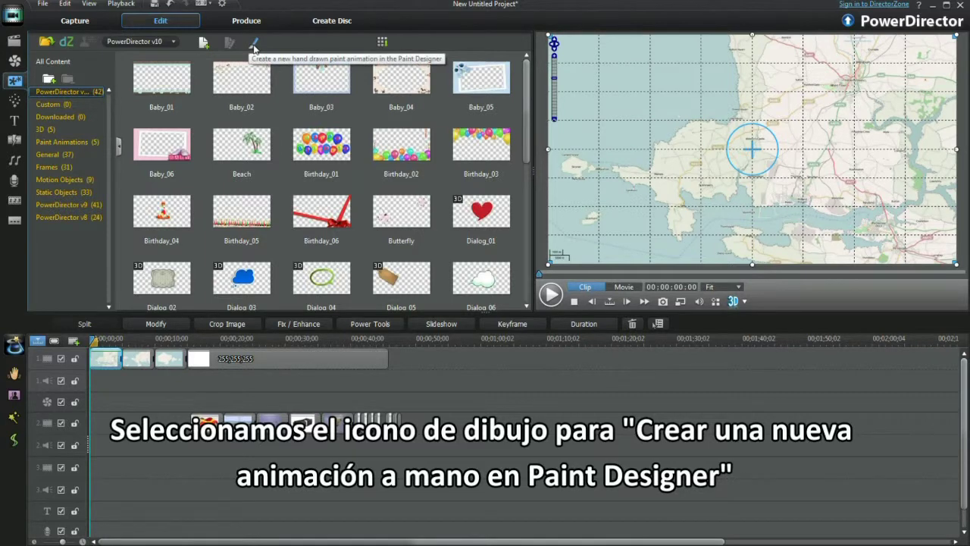
- Open Paint Designer enlarged over the map with a red pen-nib brush at width 5
left_click(254, 44)
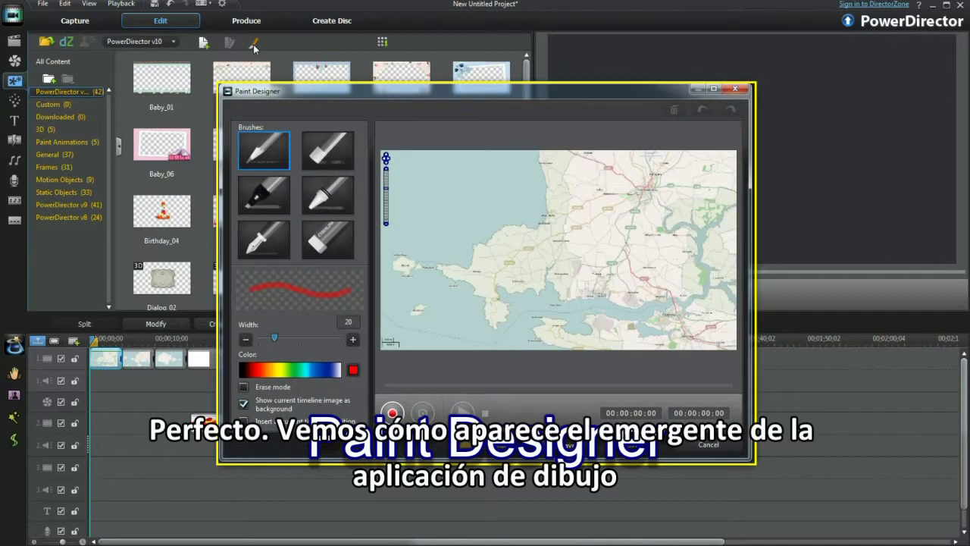
mouse_move(750, 458)
left_mouse_down()
mouse_move(887, 518)
mouse_move(887, 505)
mouse_move(774, 439)
left_mouse_up()
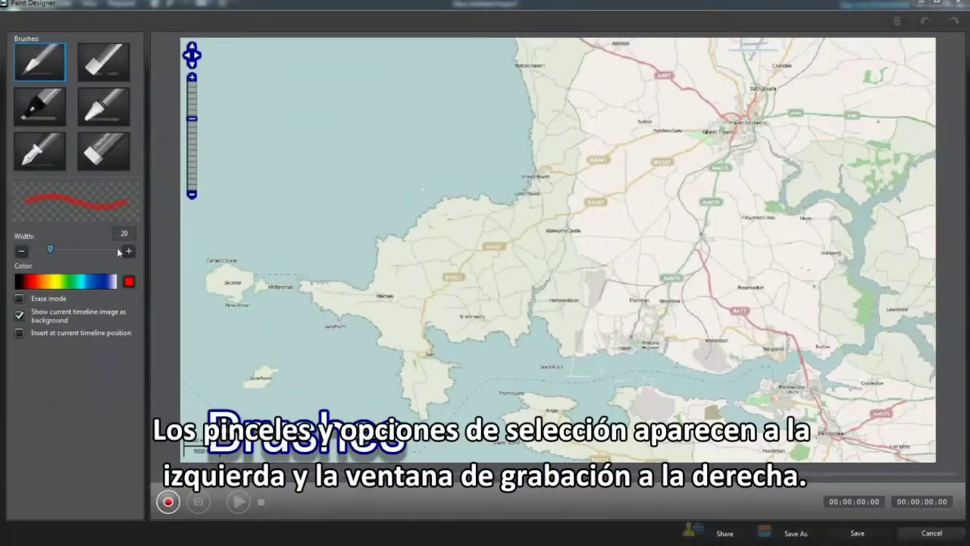
left_click(25, 253)
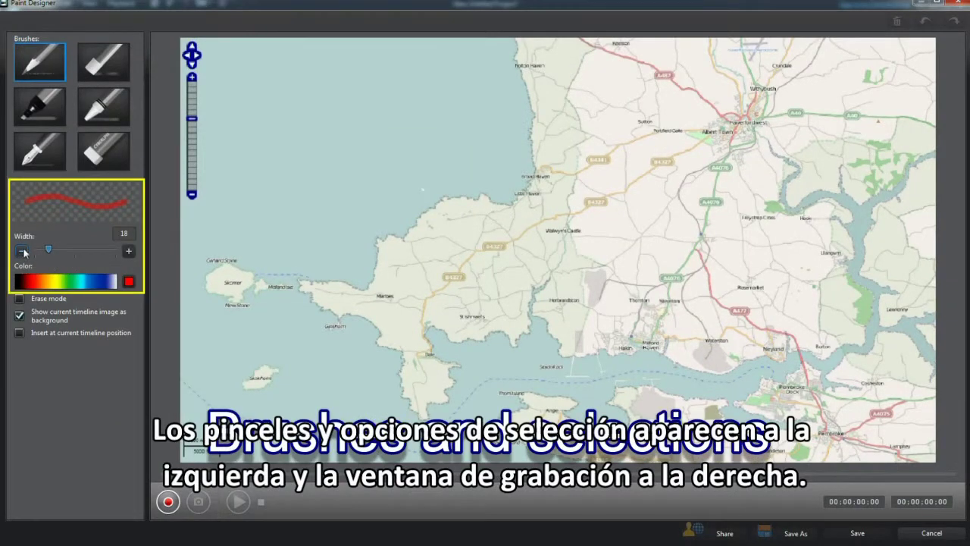
left_click(41, 251)
left_click_drag(41, 255, 38, 255)
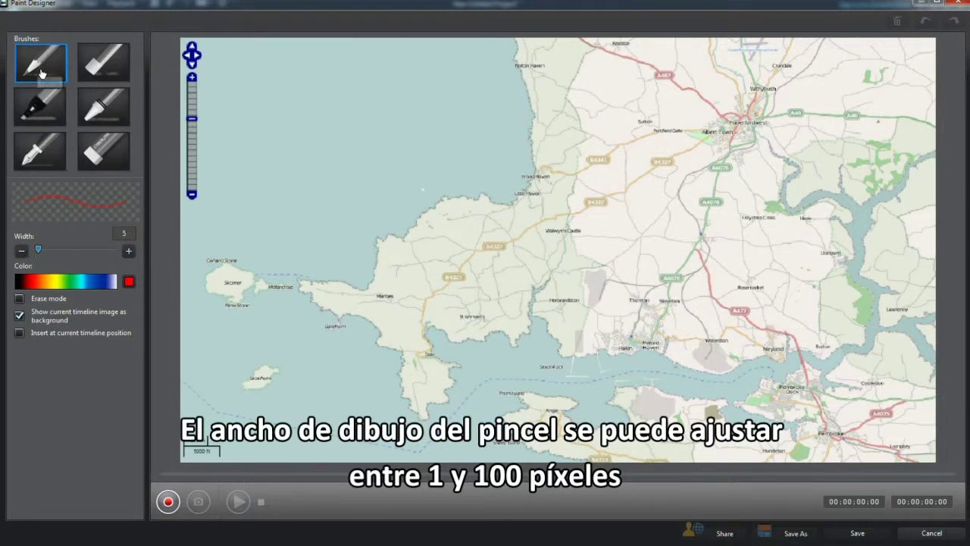
left_click(50, 161)
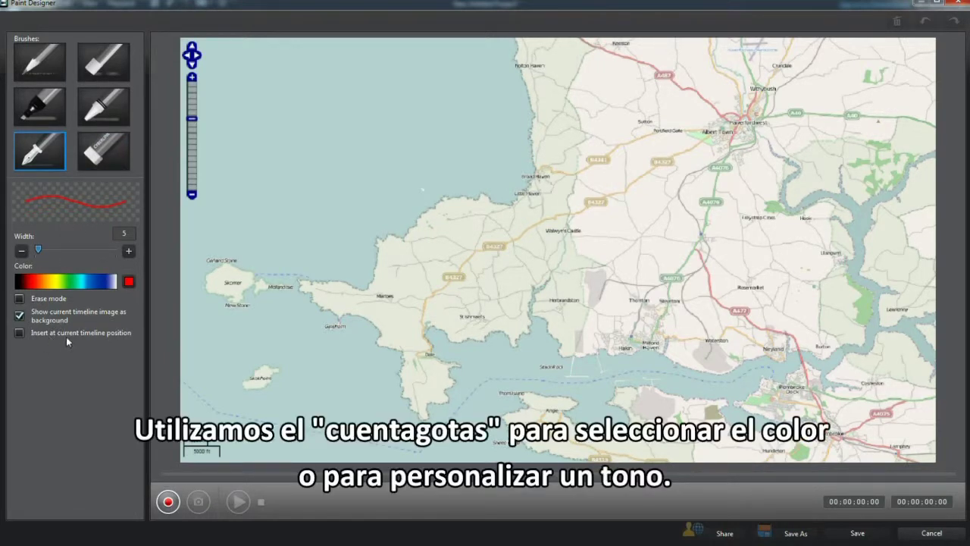
- Record a red circle around Haverfordwest and a route south-west, then switch to the Eraser
left_click(169, 501)
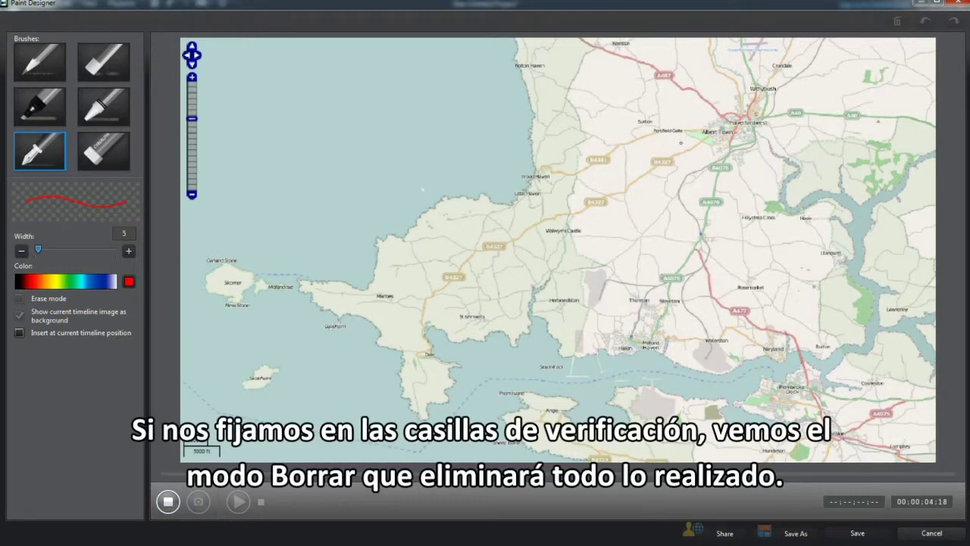
mouse_move(733, 63)
left_mouse_down()
mouse_move(717, 158)
mouse_move(783, 154)
mouse_move(812, 92)
left_mouse_up()
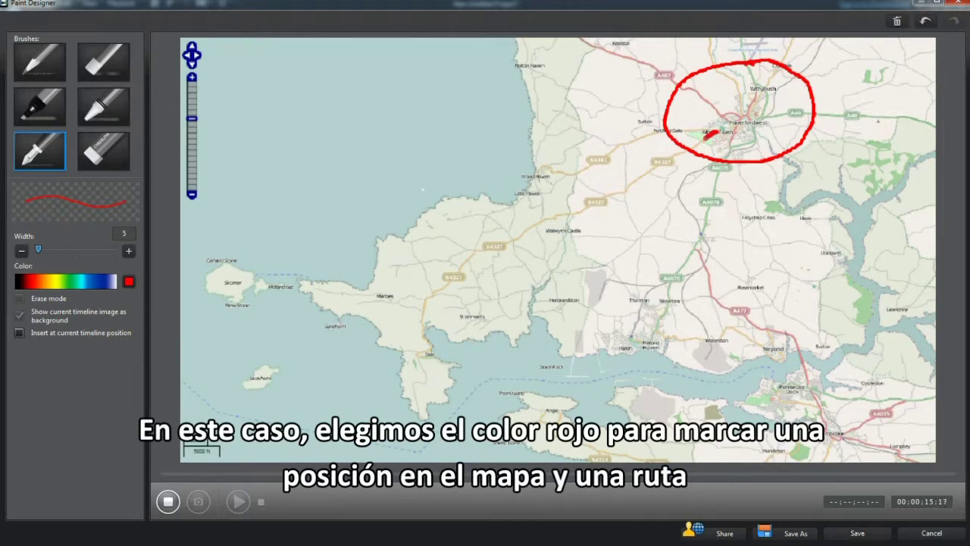
left_click_drag(649, 170, 596, 202)
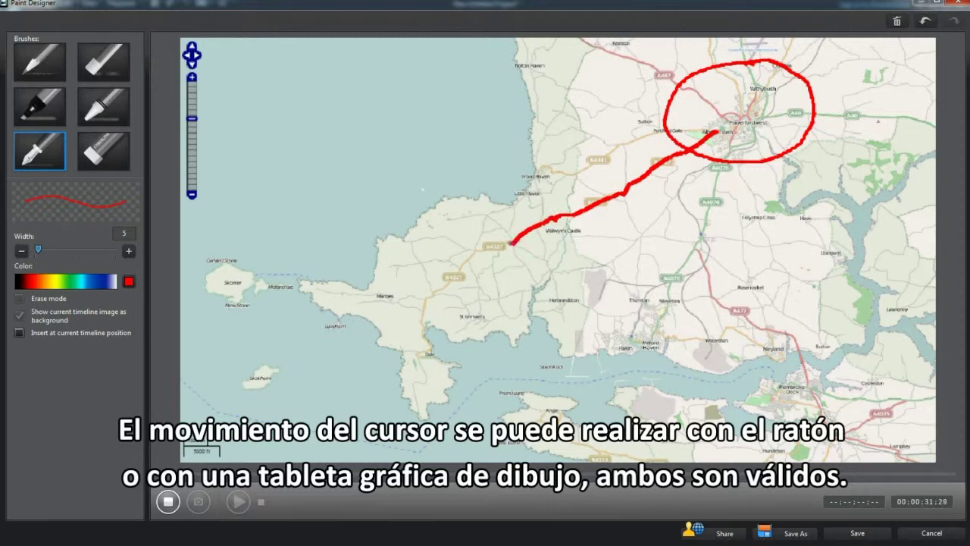
left_click_drag(495, 248, 484, 252)
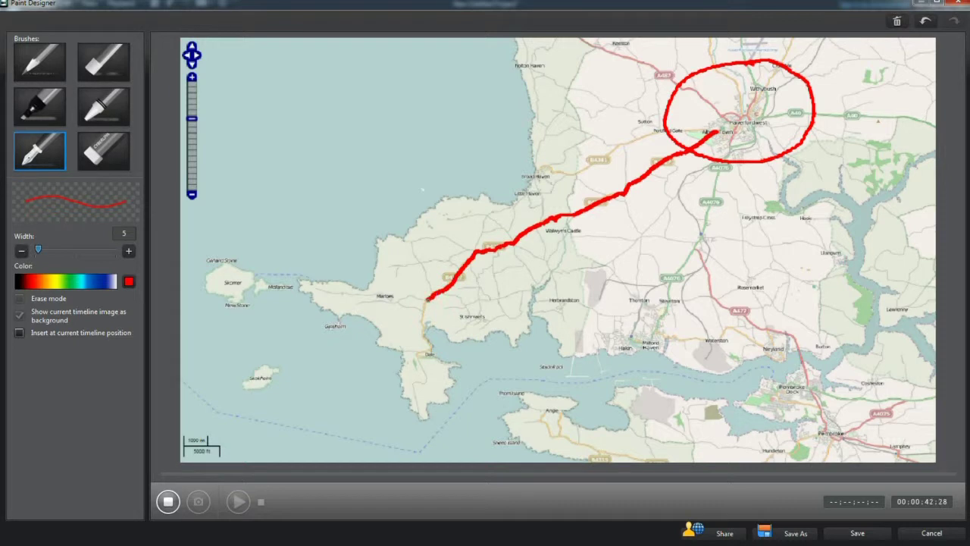
left_click_drag(422, 299, 405, 299)
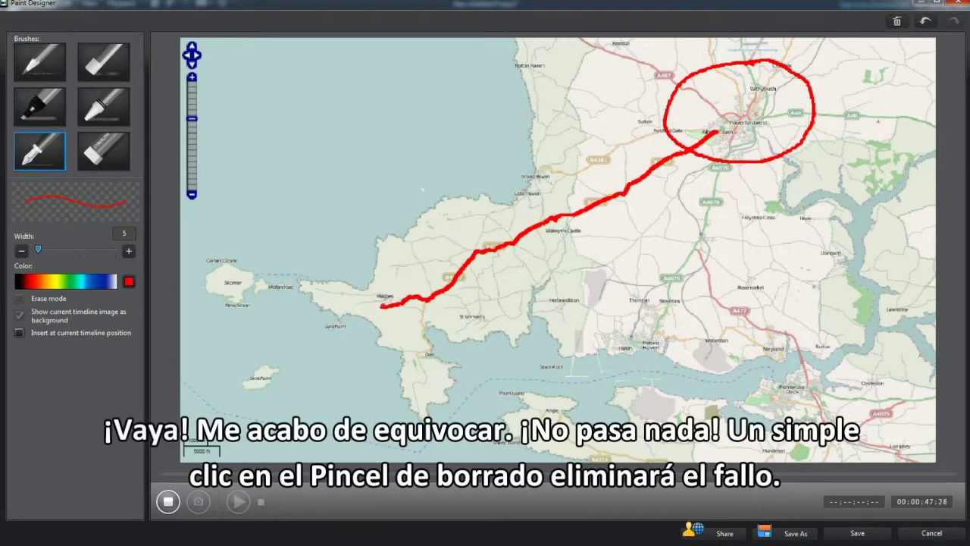
left_click(104, 150)
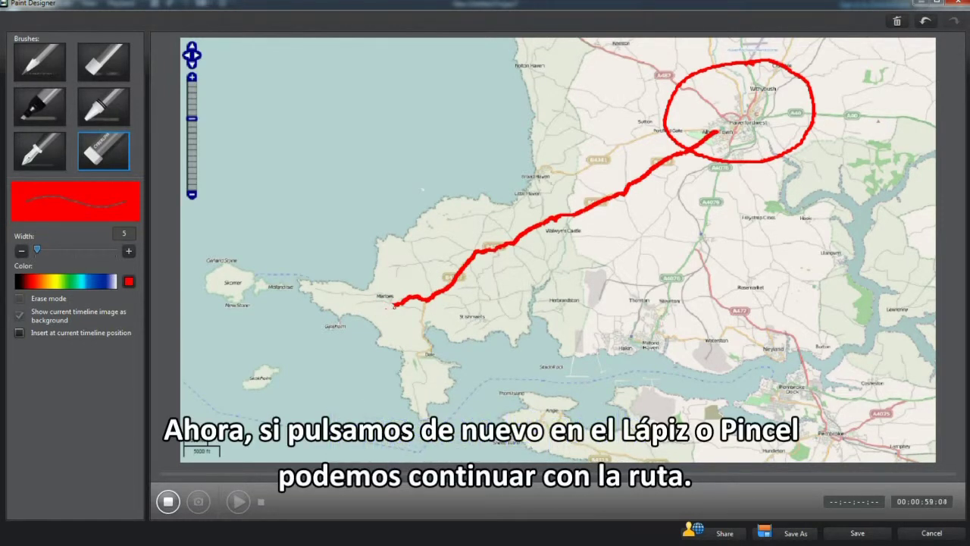
- Finish the route and save it as custom template Mapp001 with a chosen thumbnail frame
left_click(40, 150)
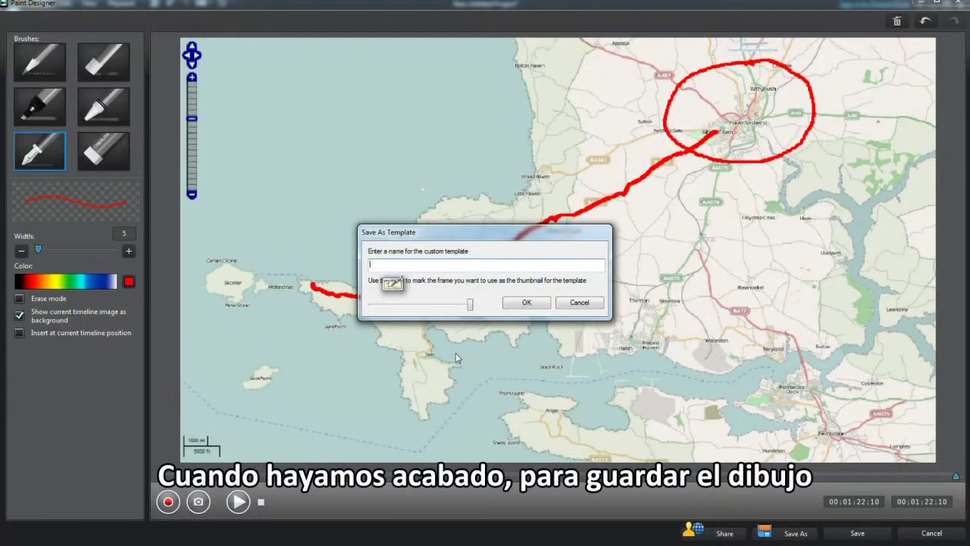
type("Mapp001")
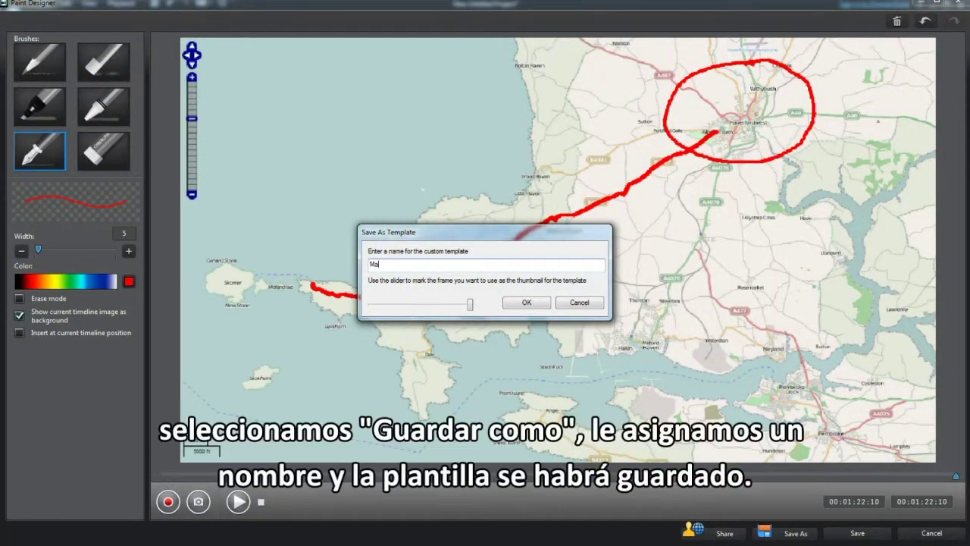
left_click_drag(466, 307, 433, 306)
left_click(526, 302)
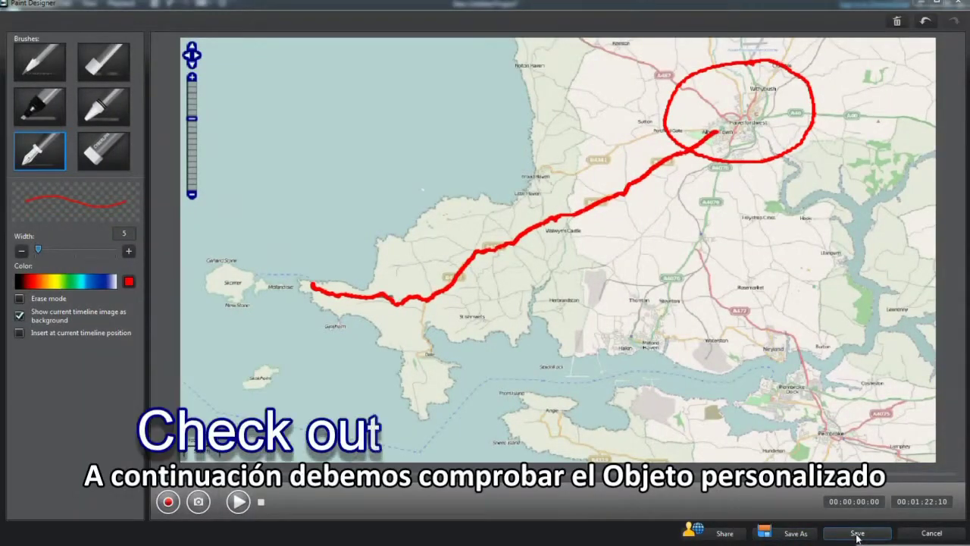
left_click(857, 534)
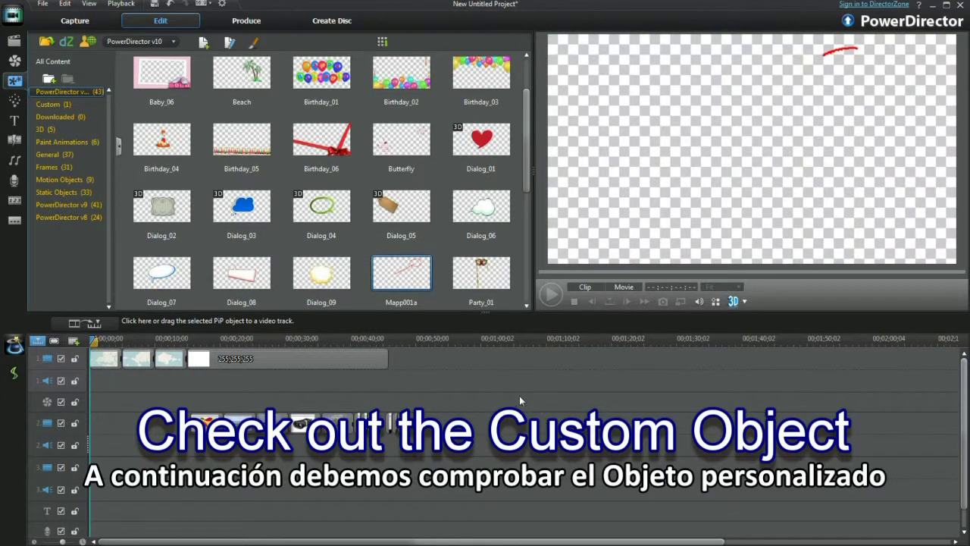
- Place Mapp001a from Custom on track 3, trim it to 5 seconds, and play it over the map
left_click(55, 106)
mouse_move(178, 95)
left_mouse_down()
mouse_move(144, 322)
mouse_move(103, 391)
mouse_move(93, 467)
left_mouse_up()
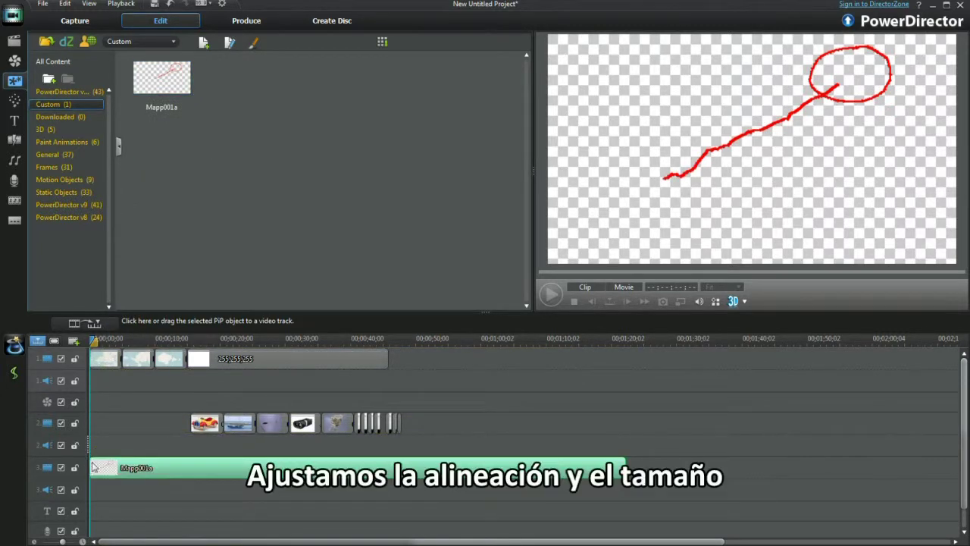
left_click(622, 468)
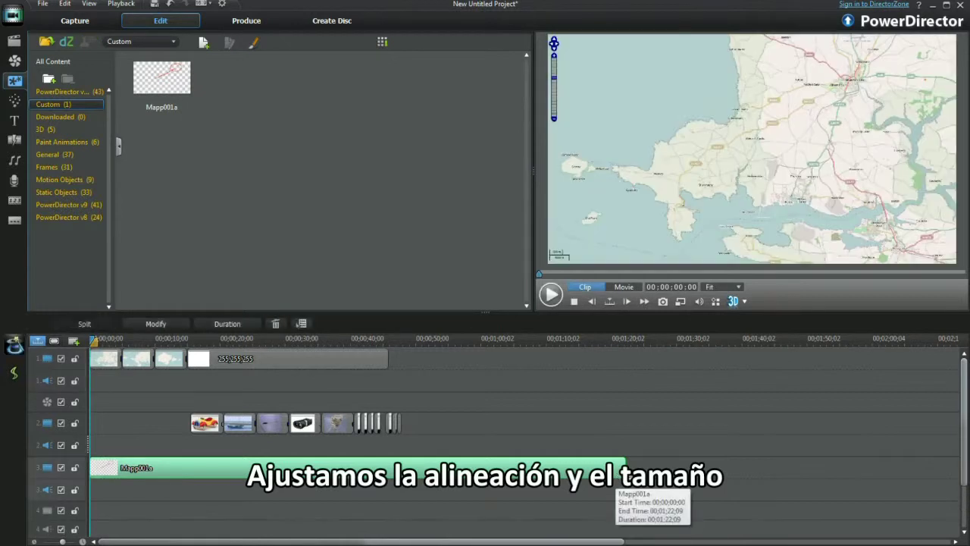
left_click_drag(623, 468, 122, 464)
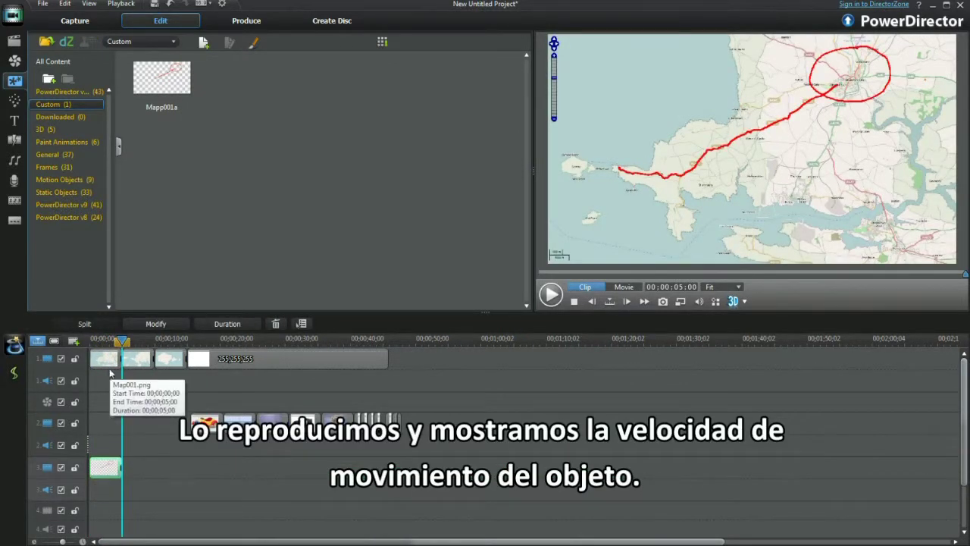
left_click(110, 363)
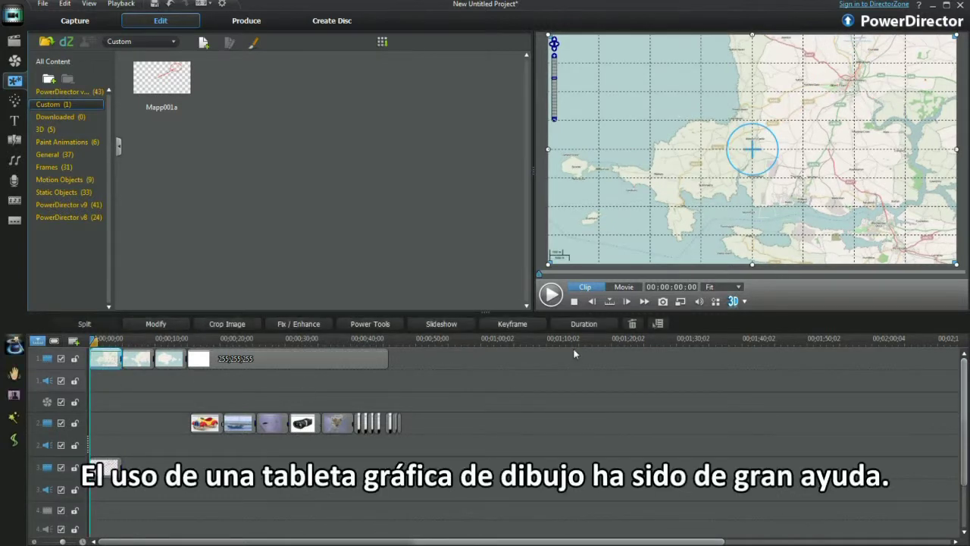
left_click(557, 301)
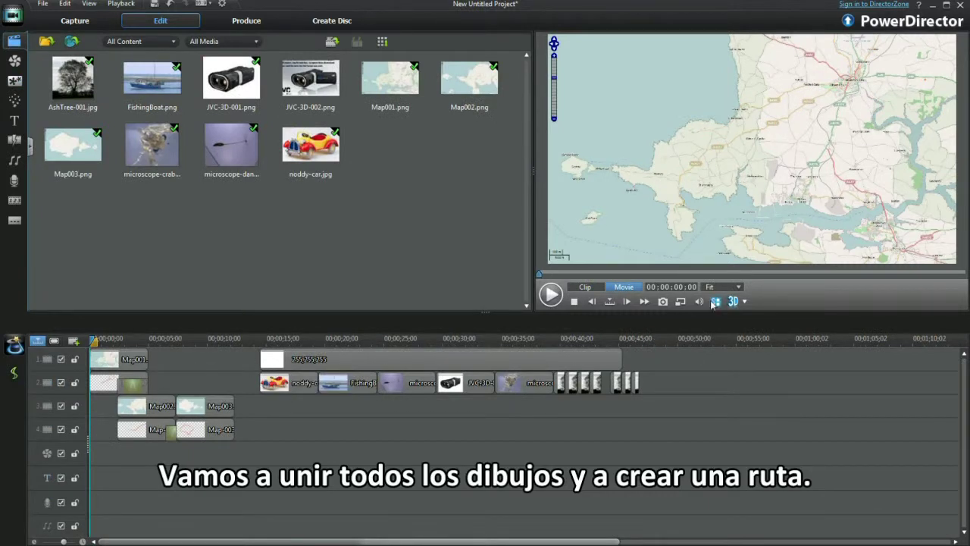
- Open and then dismiss the preview display options menu
left_click(716, 301)
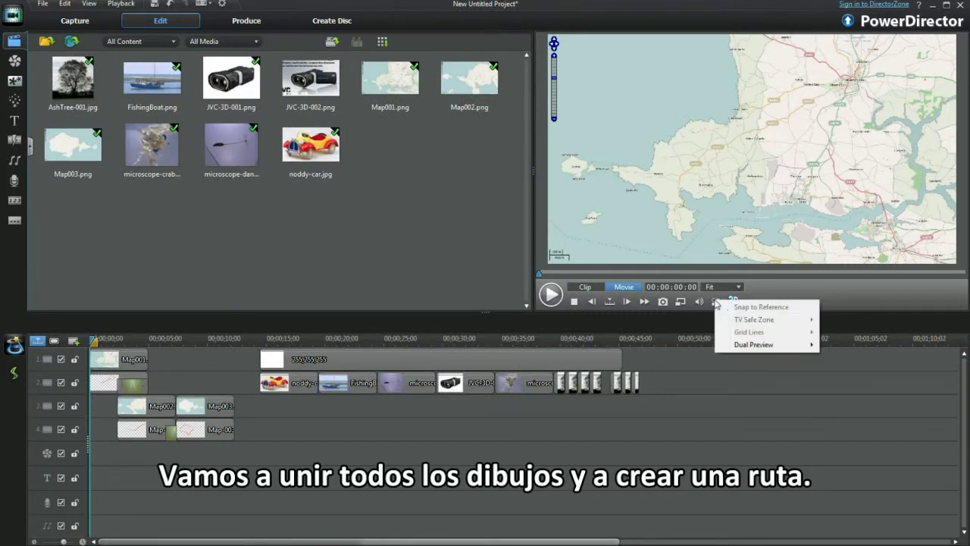
left_click(699, 311)
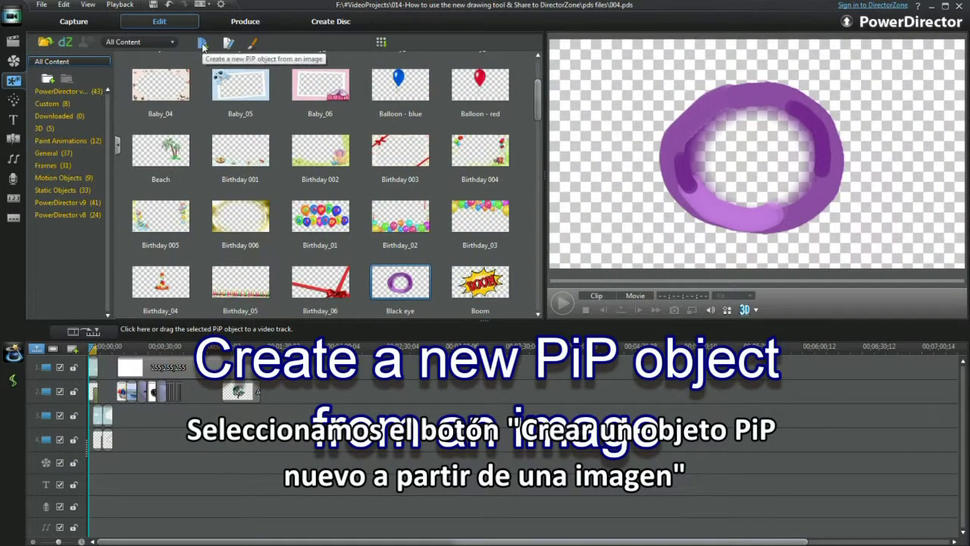
- Make a PiP object from the camcorder image with its white background chroma-keyed out
left_click(202, 44)
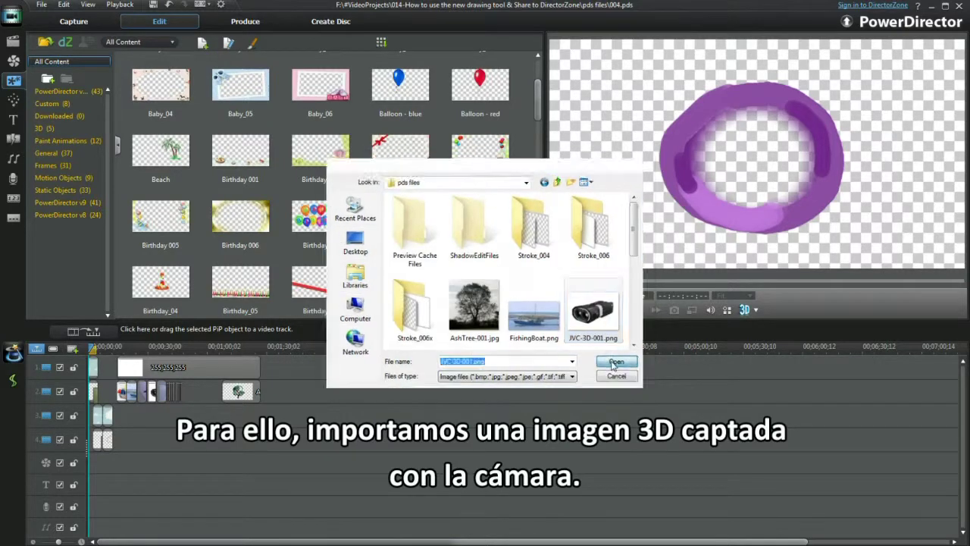
left_click(614, 361)
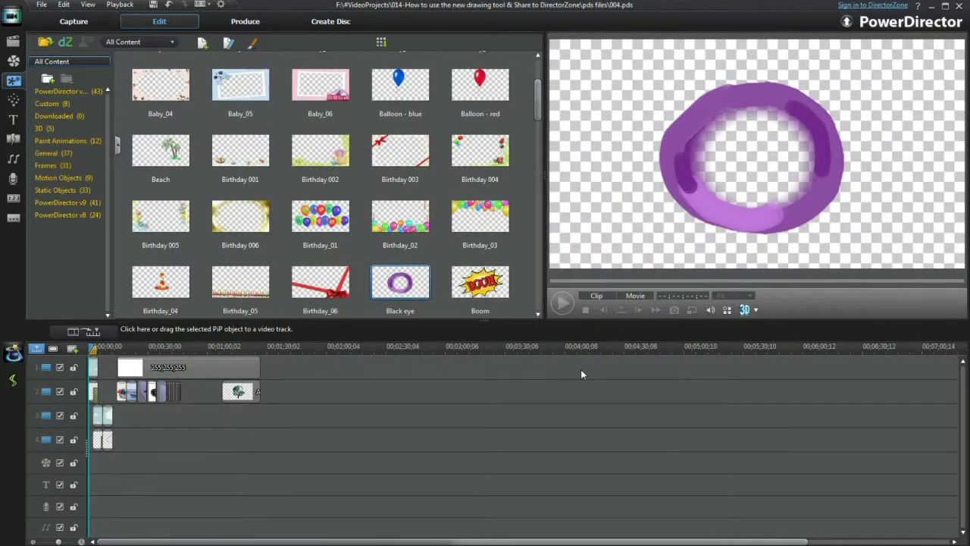
left_click(297, 157)
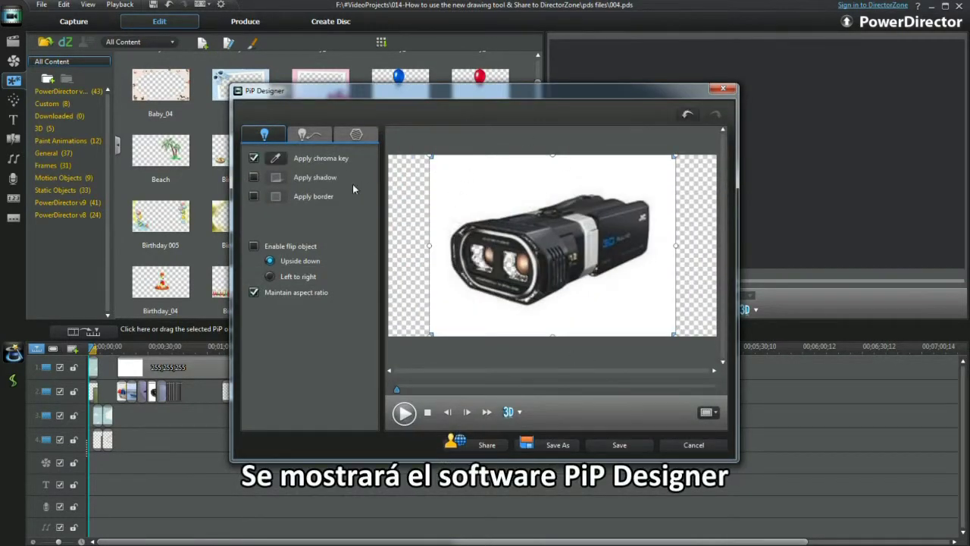
left_click(275, 157)
left_click(199, 274)
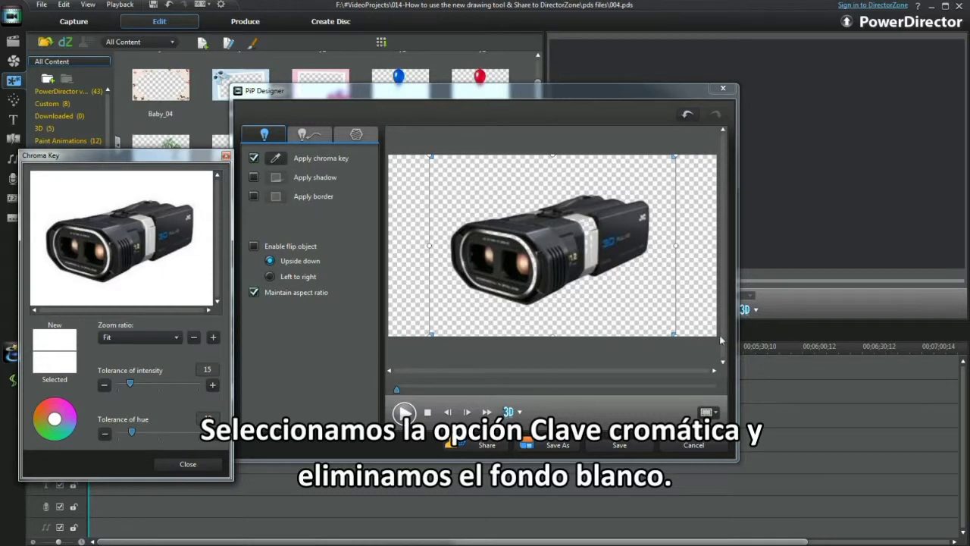
left_click(188, 464)
- Save the keyed camcorder as custom object 'JVC 3D Camera' and place it on track 2
left_click(629, 449)
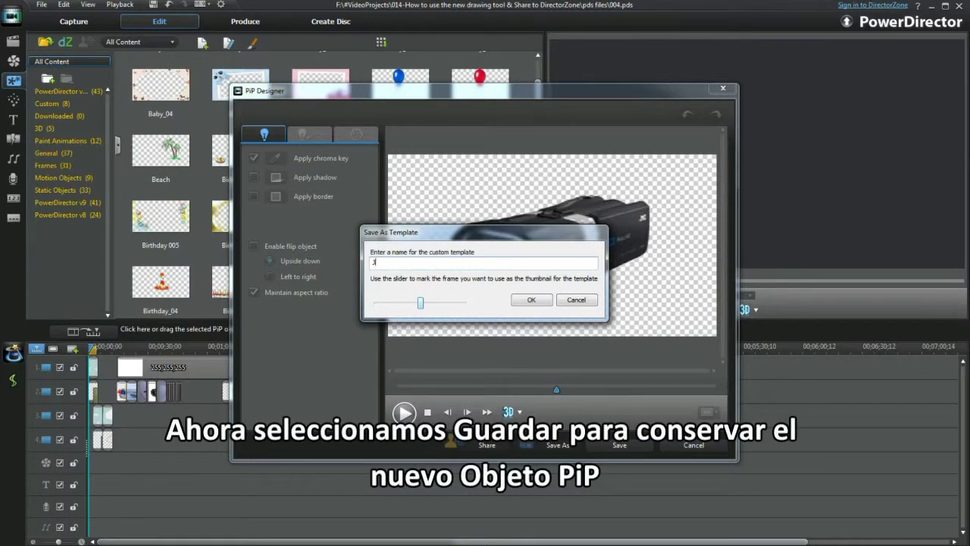
type("JVC 3D Camera")
left_click(531, 300)
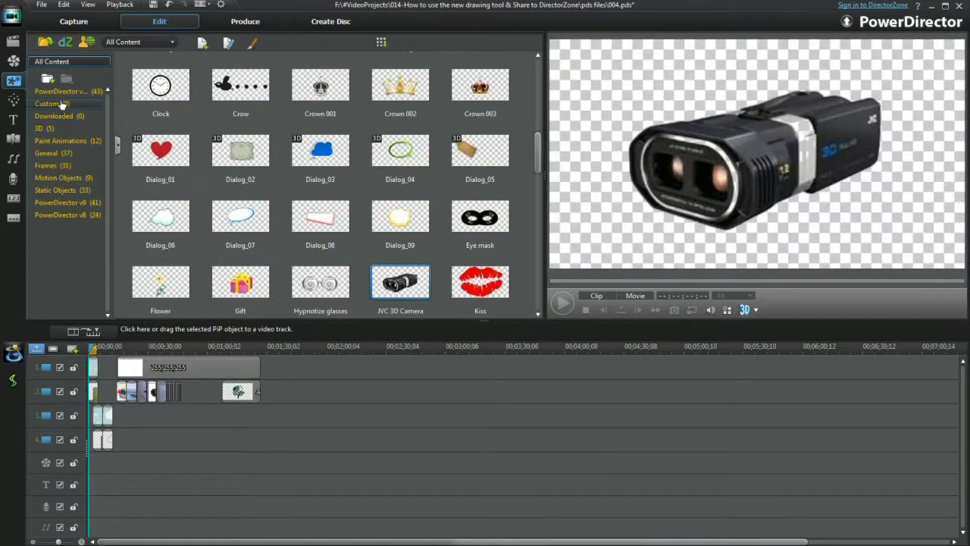
left_click(62, 104)
left_click_drag(400, 80, 220, 410)
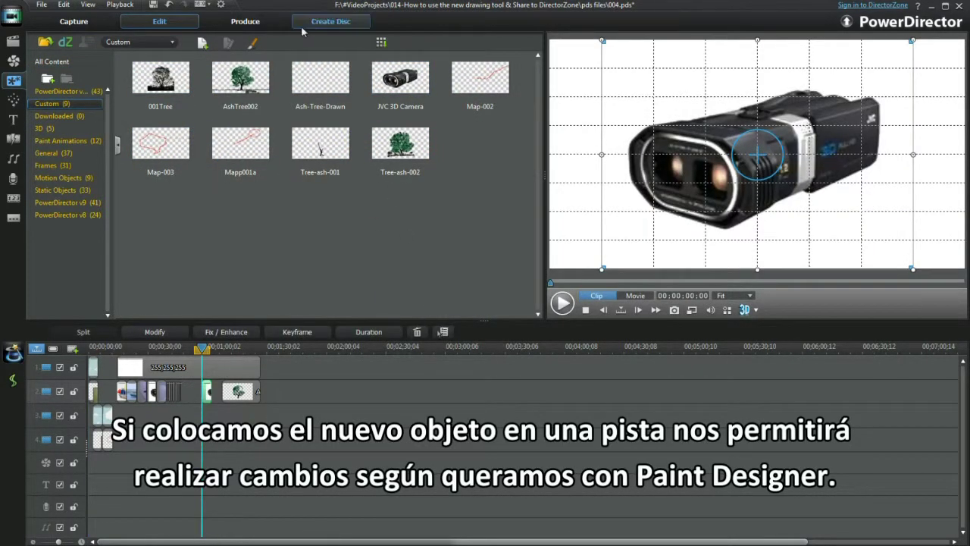
- Pick a pen brush in Paint Designer, then preview the car, boat, dandelion and camera clips
left_click(253, 42)
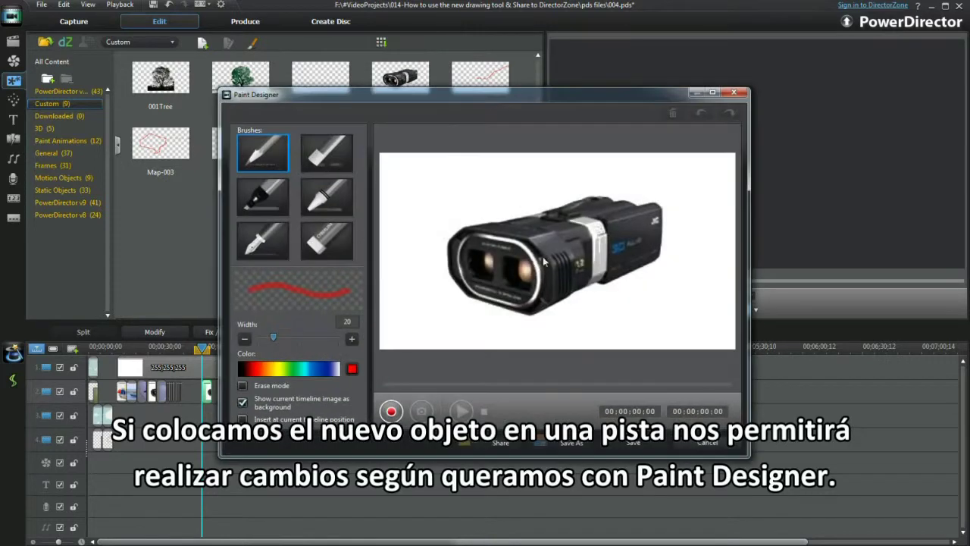
left_click(262, 240)
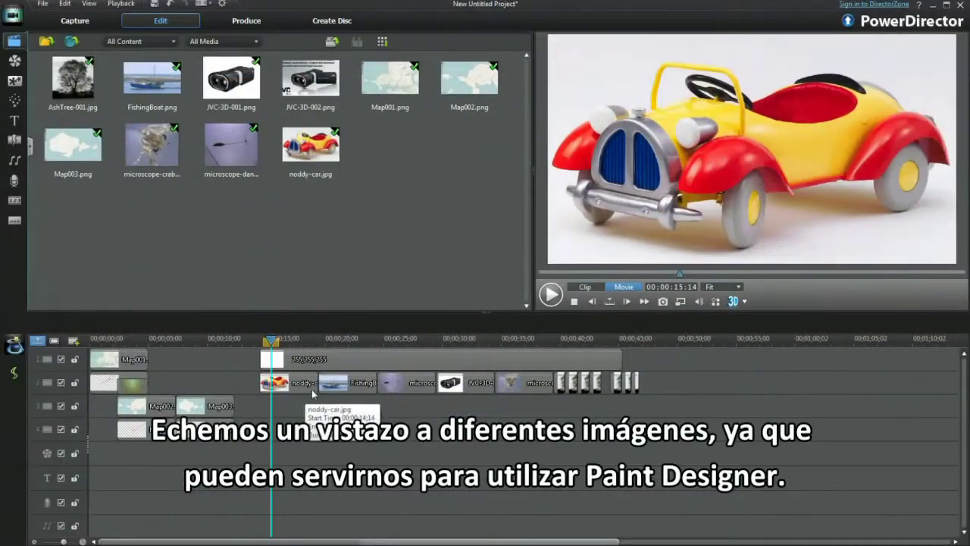
left_click(313, 389)
left_click(345, 383)
left_click(405, 383)
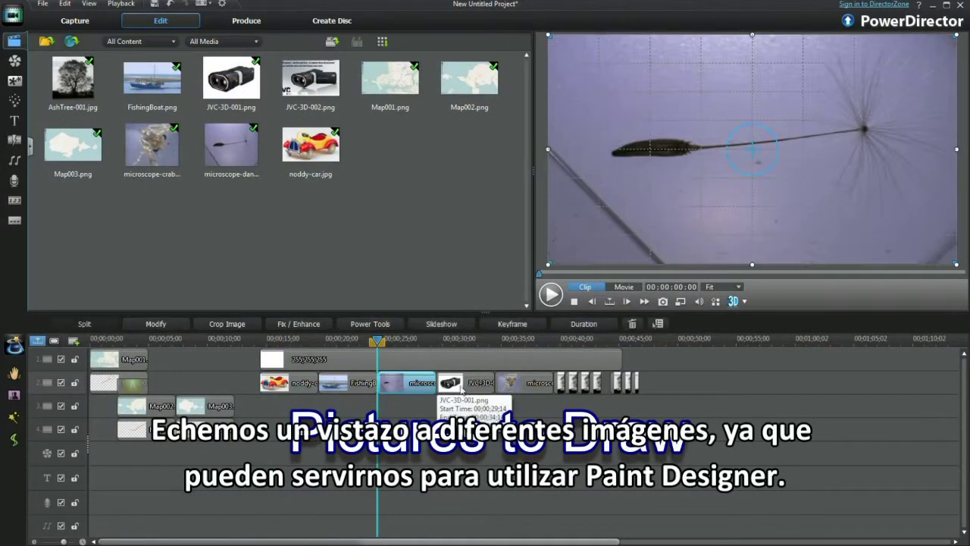
left_click(462, 388)
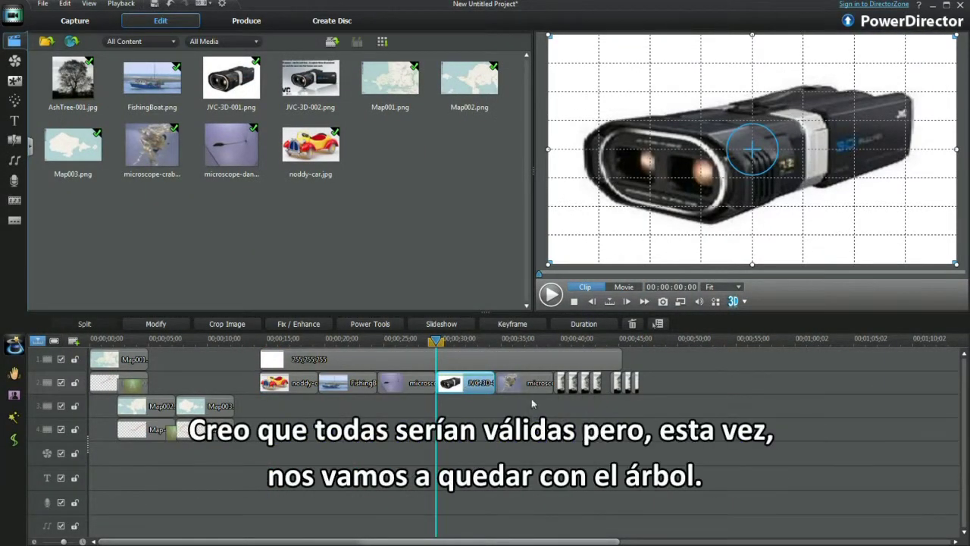
- Move the playhead to the tree image and open the PiP objects library
left_click(531, 383)
left_click(567, 382)
left_click(14, 80)
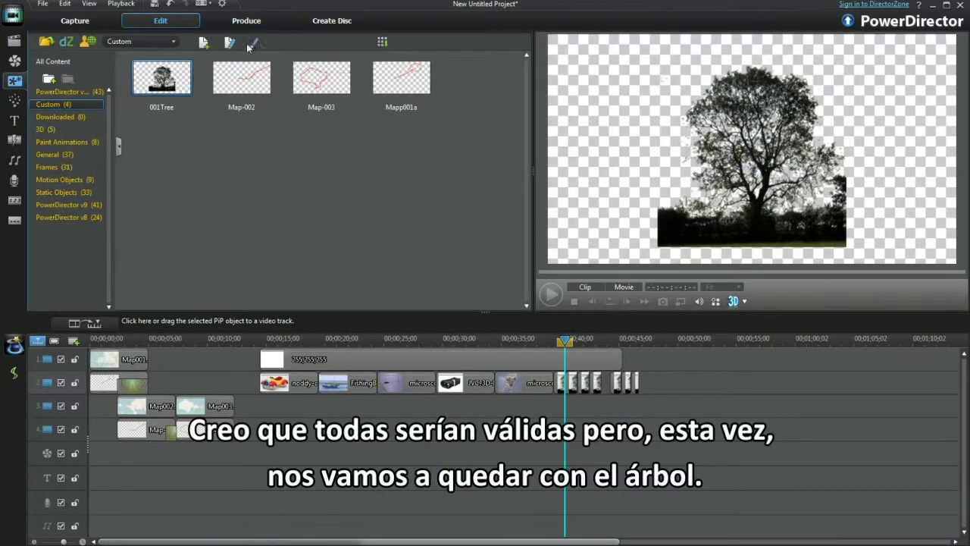
- Open Paint Designer over the tree photo and record a black trunk stroke traced upward
left_click(253, 43)
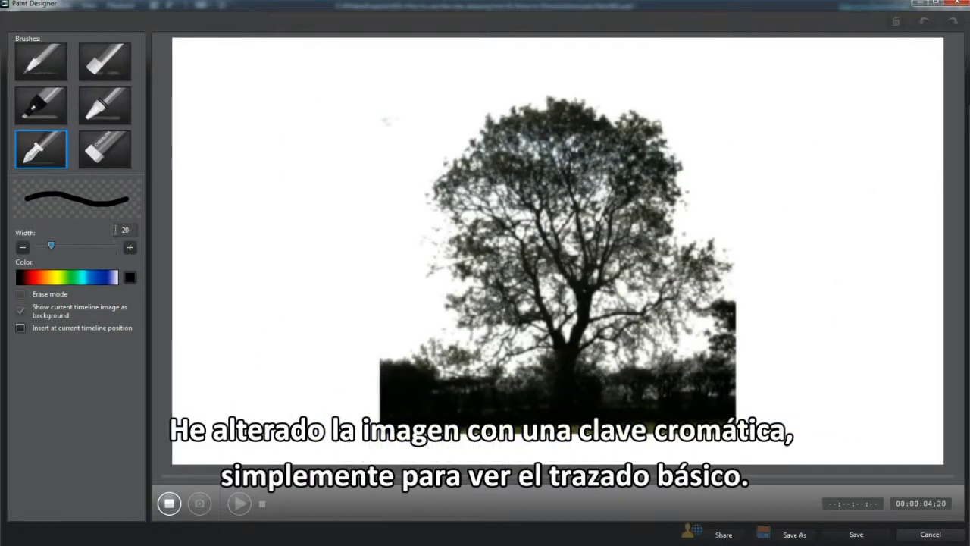
left_click(569, 360)
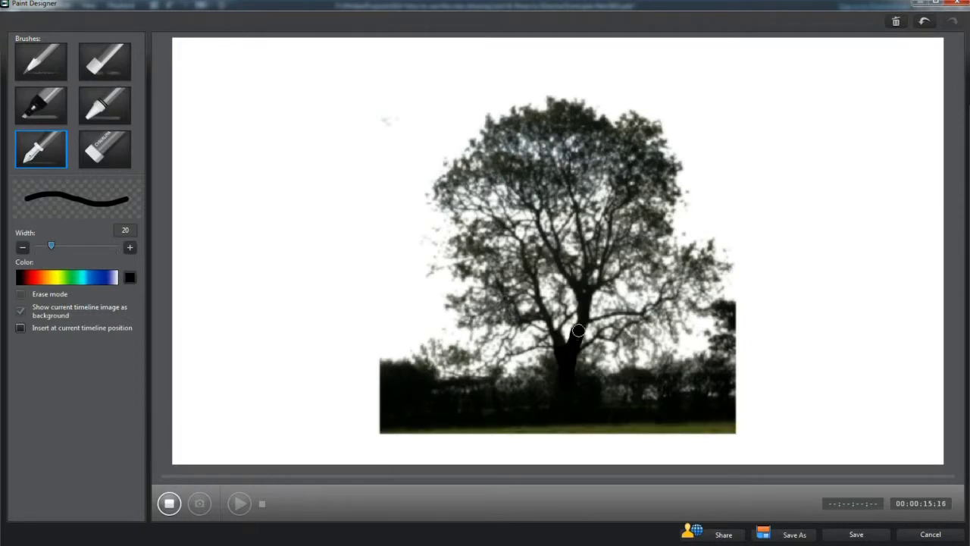
left_click_drag(583, 314, 584, 297)
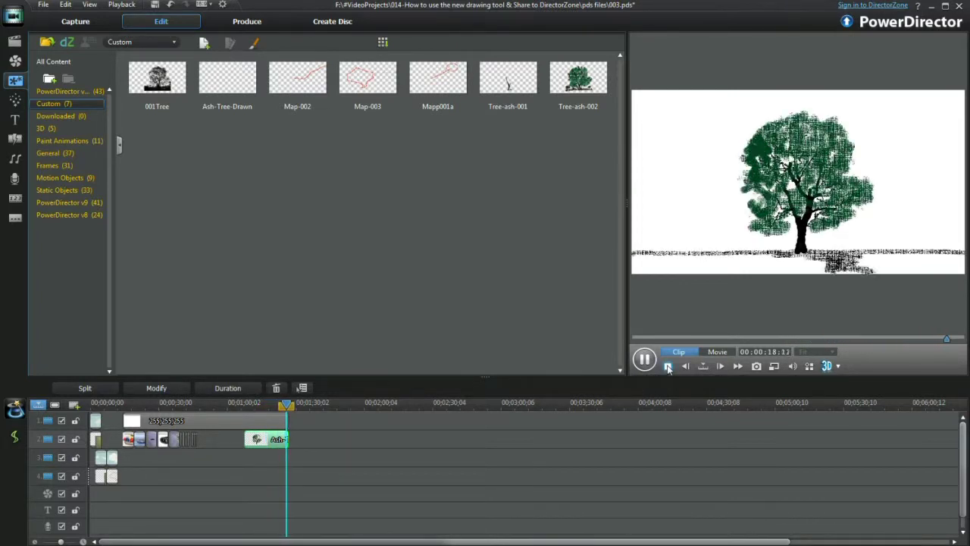
- Stop playback and save the tree drawing as template AshTree002 to begin sharing
left_click(668, 367)
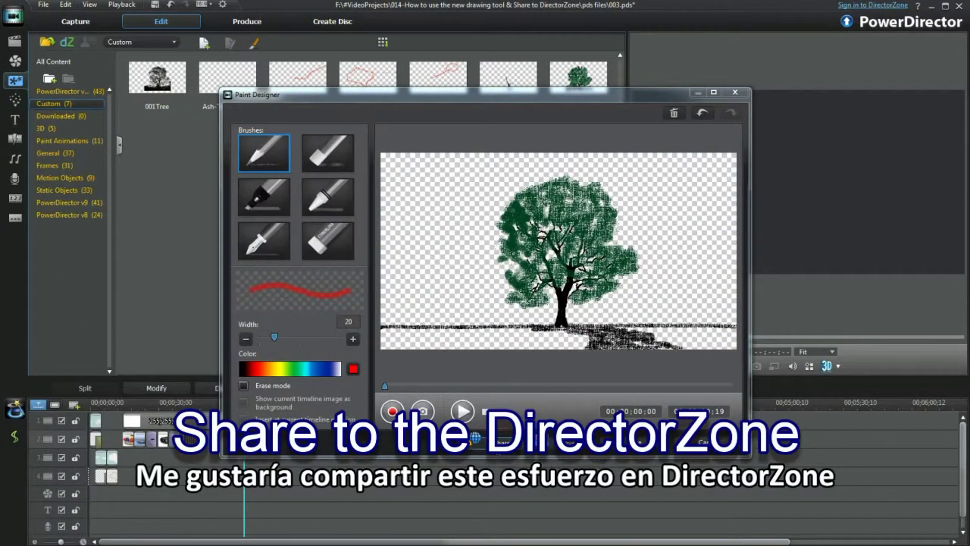
left_click(477, 439)
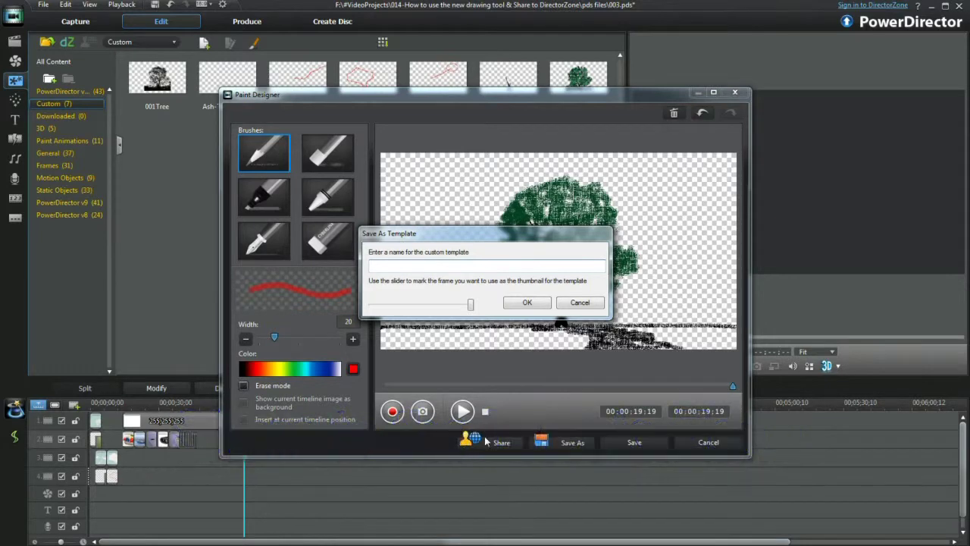
type("AshTr")
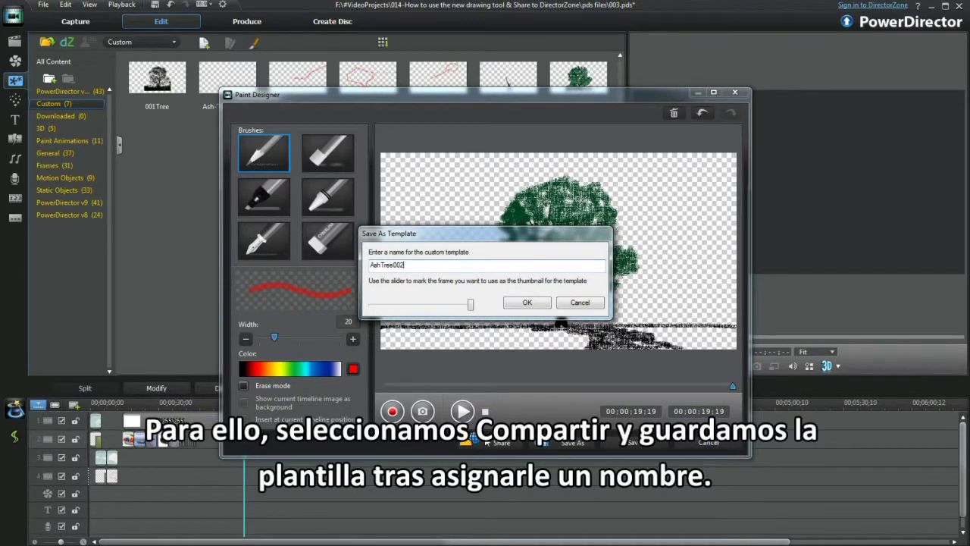
left_click(528, 303)
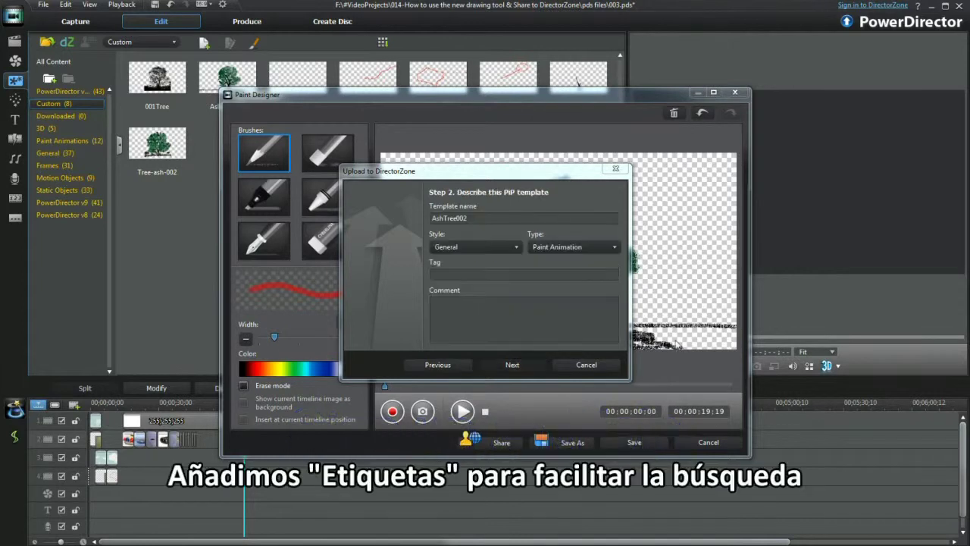
- Describe the AshTree002 upload with style General and type Paint Animation, then advance to the copyright step
left_click(513, 364)
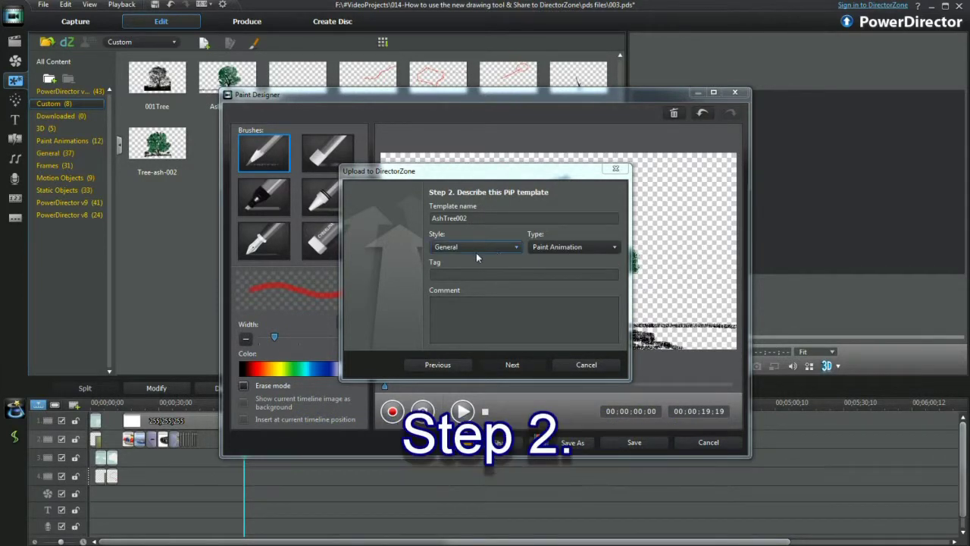
left_click(515, 247)
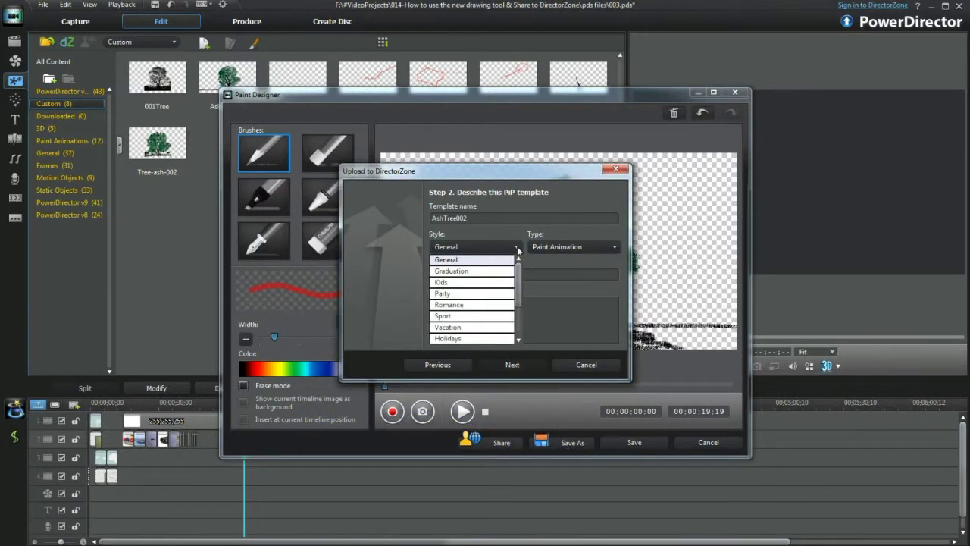
mouse_move(514, 278)
left_mouse_down()
mouse_move(519, 305)
mouse_move(521, 285)
left_mouse_up()
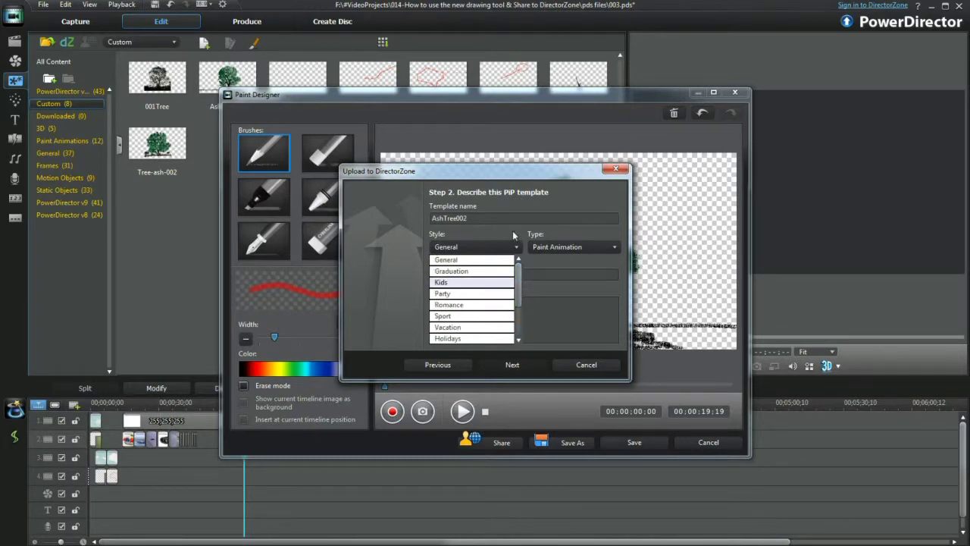
left_click(515, 247)
left_click(614, 247)
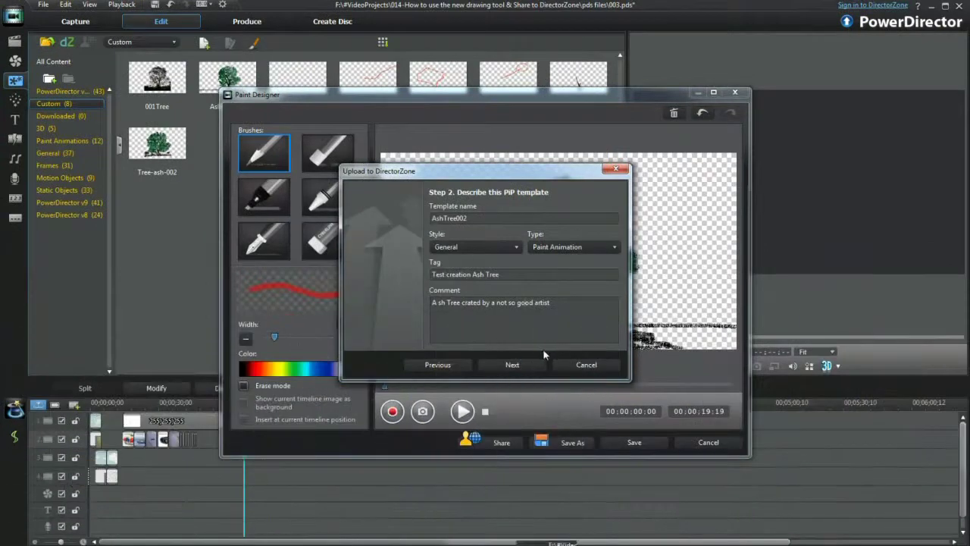
left_click(512, 365)
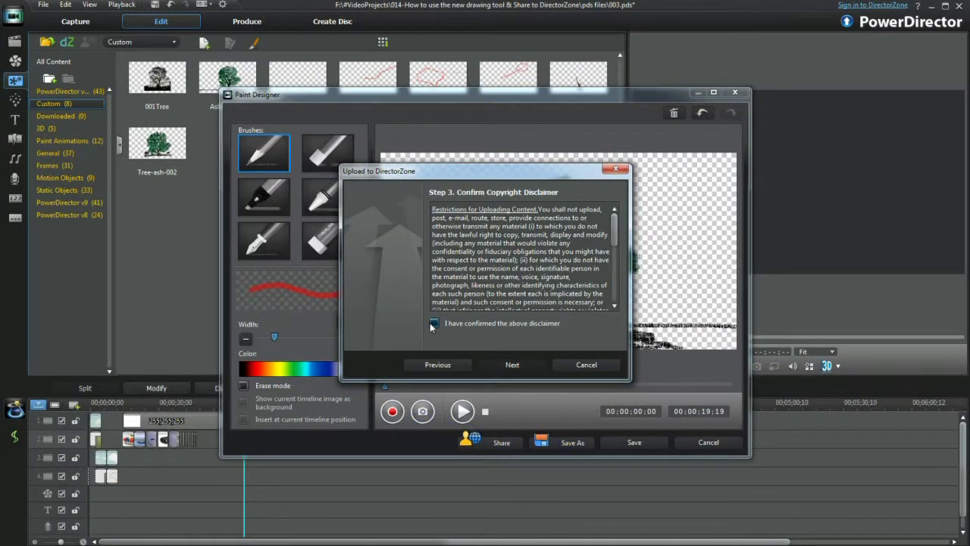
- Confirm the copyright disclaimer and start uploading AshTree002 to DirectorZone
mouse_move(614, 239)
left_mouse_down()
mouse_move(618, 288)
mouse_move(618, 229)
left_mouse_up()
left_click(435, 324)
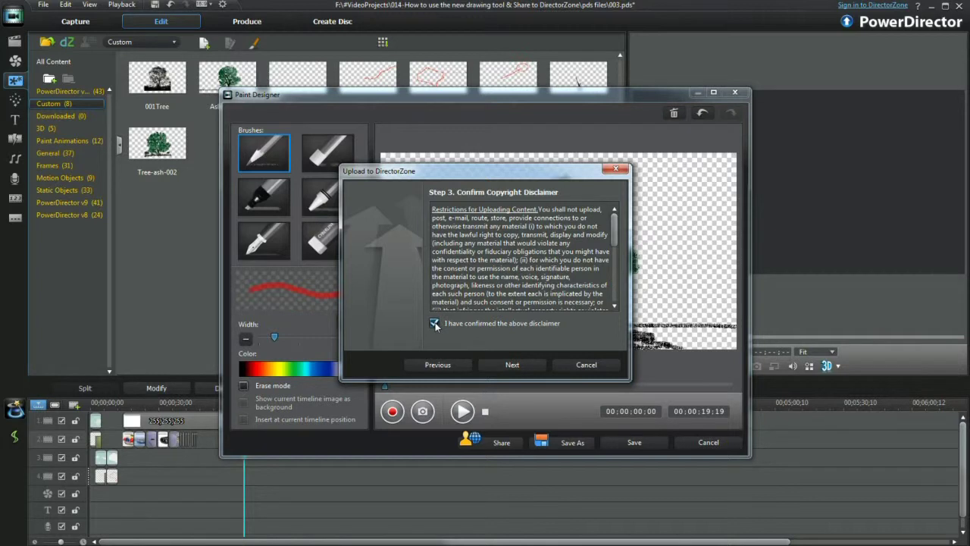
left_click(509, 367)
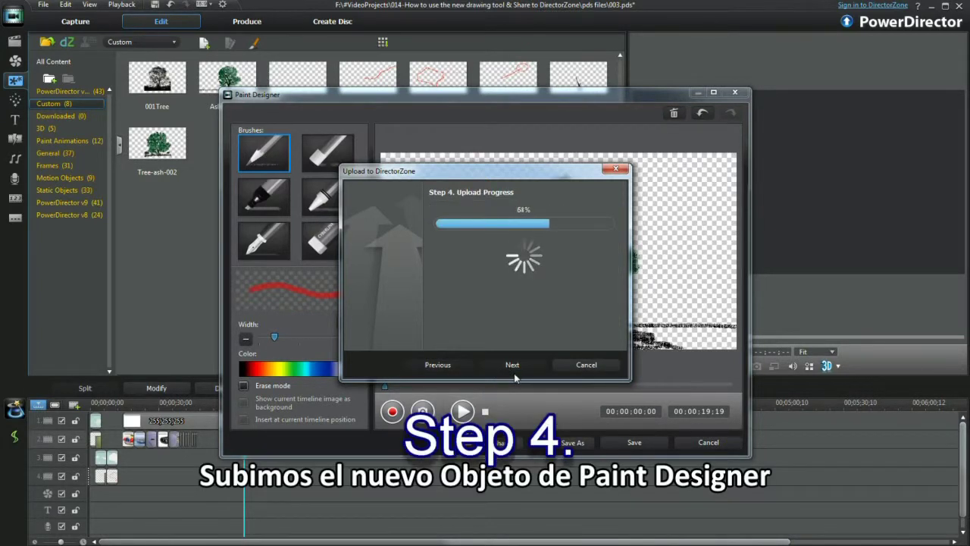